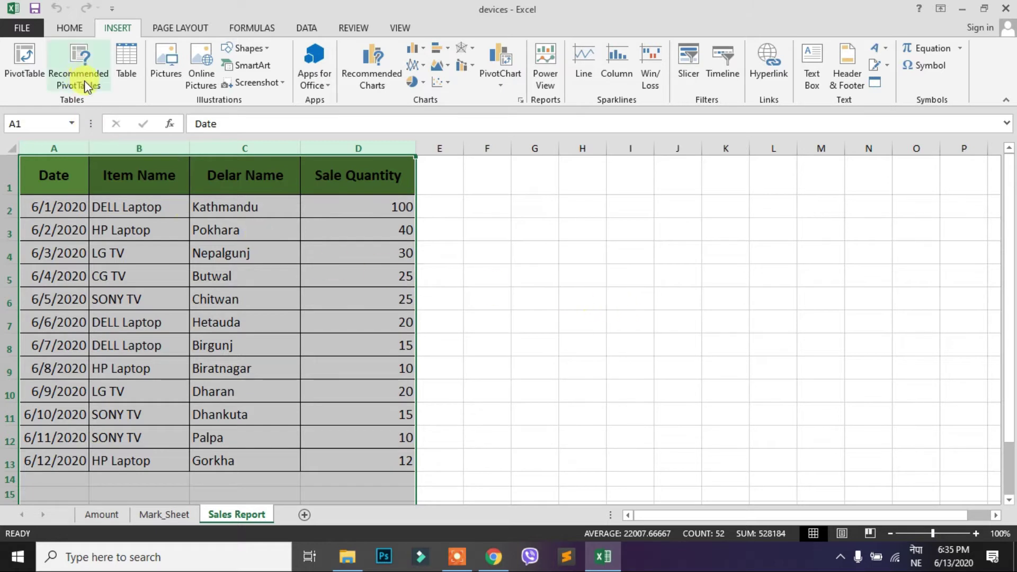
- Review the Date, Item Name, Delar Name and Sale Quantity entries in the first record of the sales data
click(554, 259)
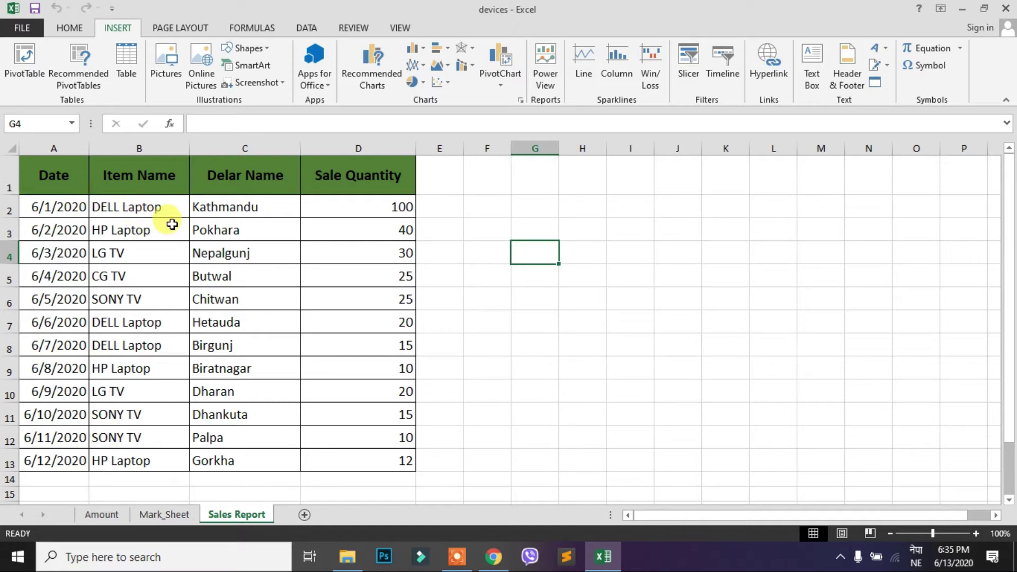
click(65, 175)
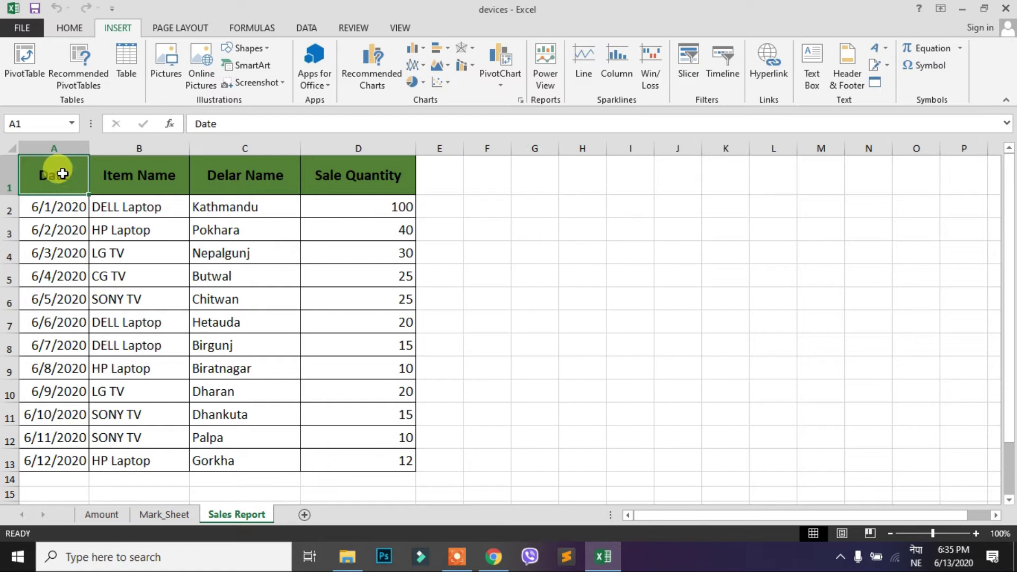
click(63, 213)
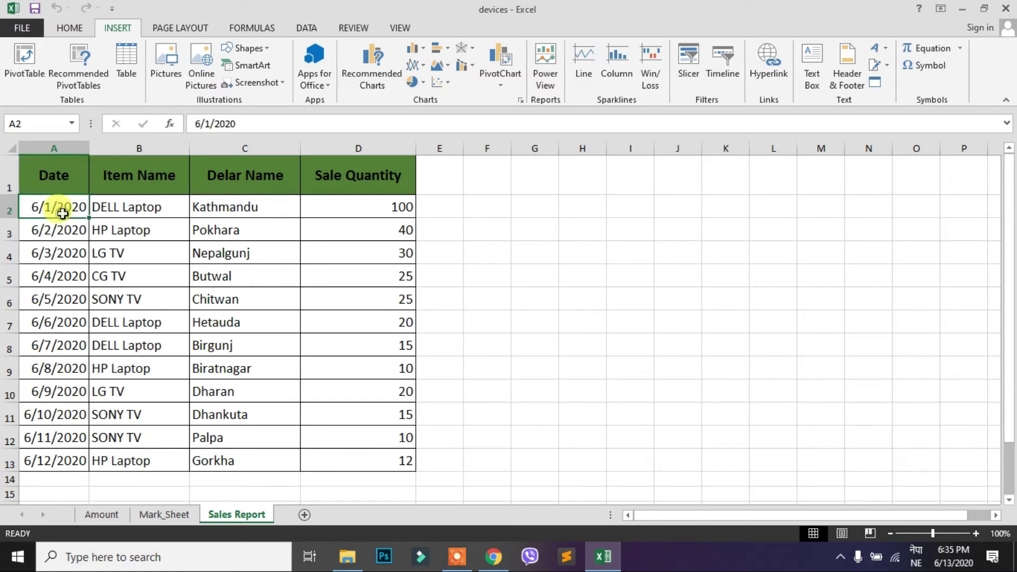
click(139, 211)
click(227, 205)
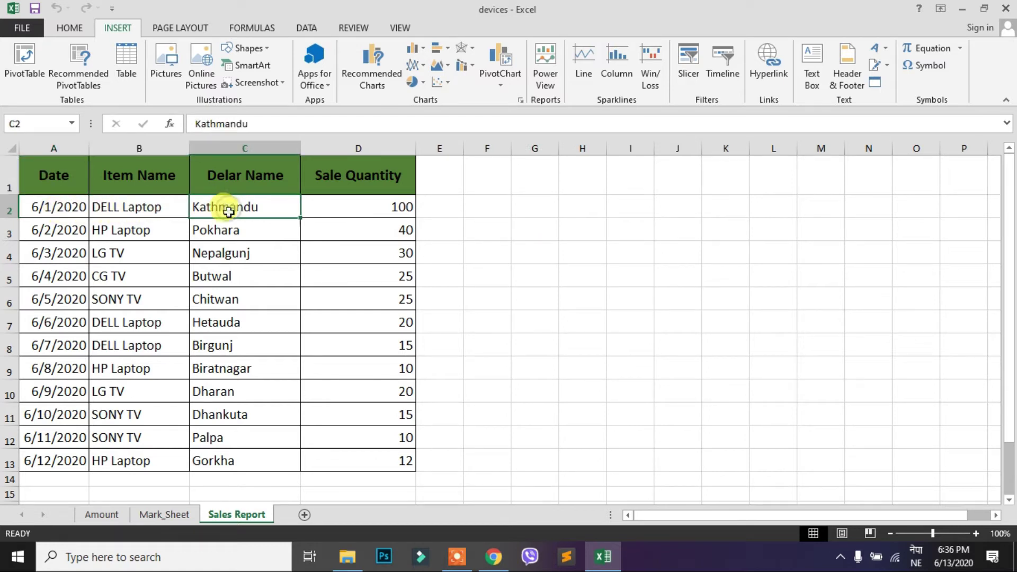
click(362, 202)
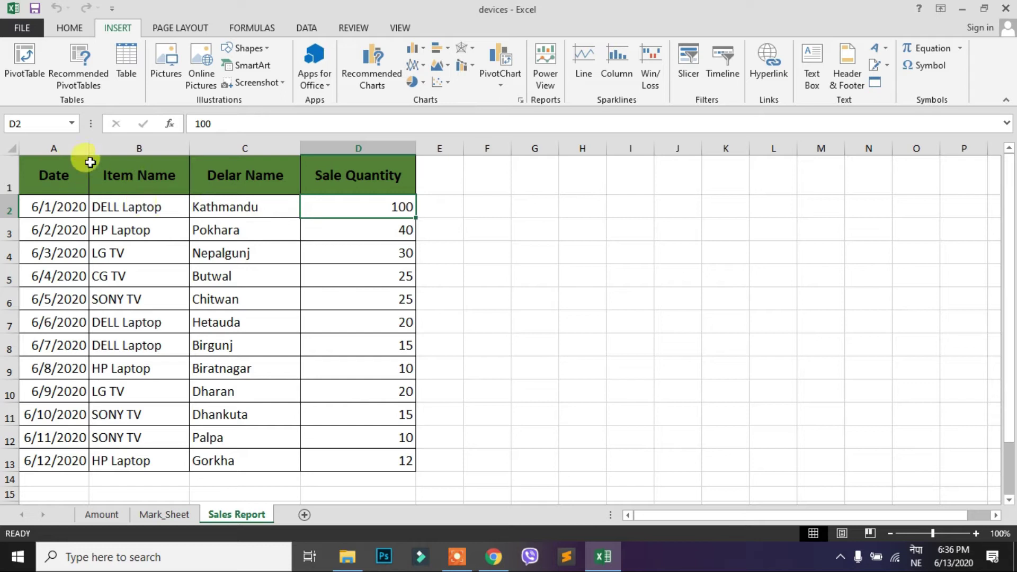
- Create a recommended PivotTable from columns A to D using the Count of Delar Name by Item Name layout
click(55, 146)
drag(55, 149, 384, 144)
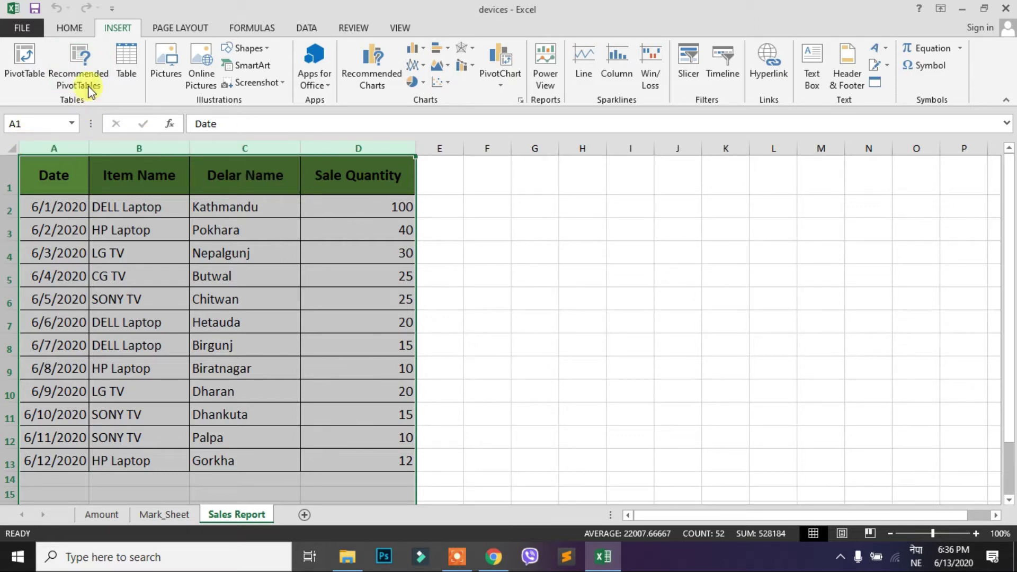
click(77, 56)
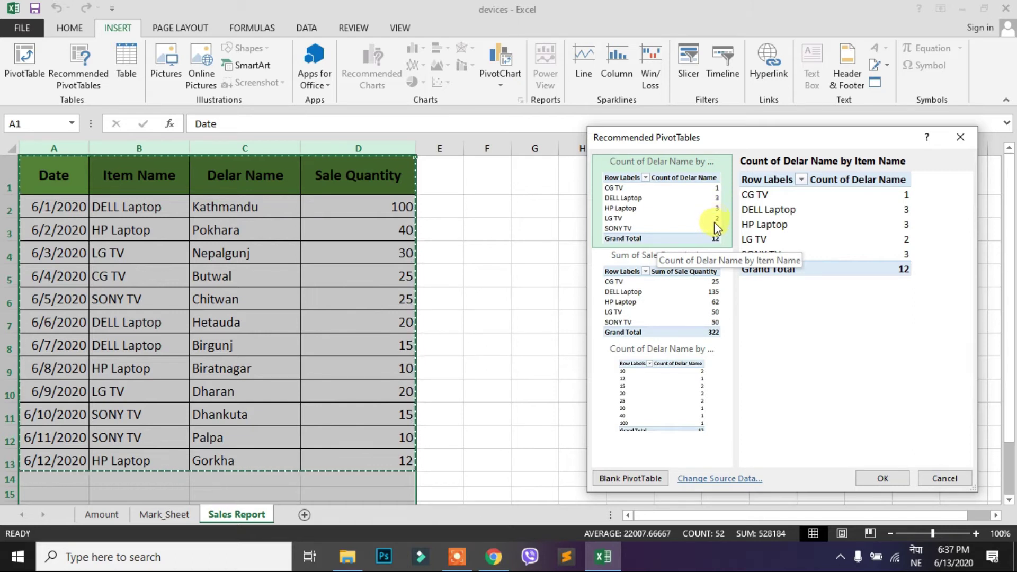
click(686, 215)
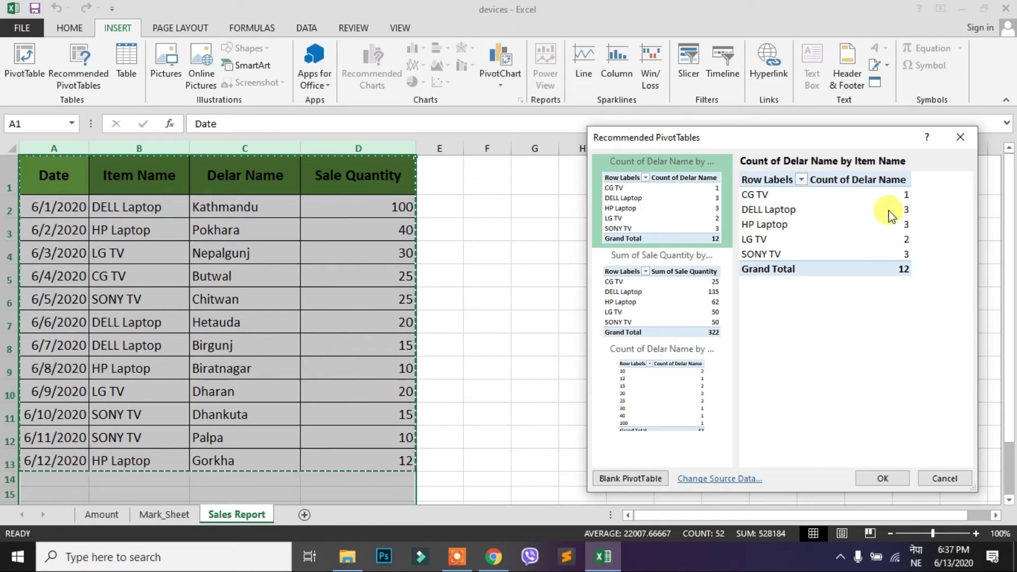
click(667, 303)
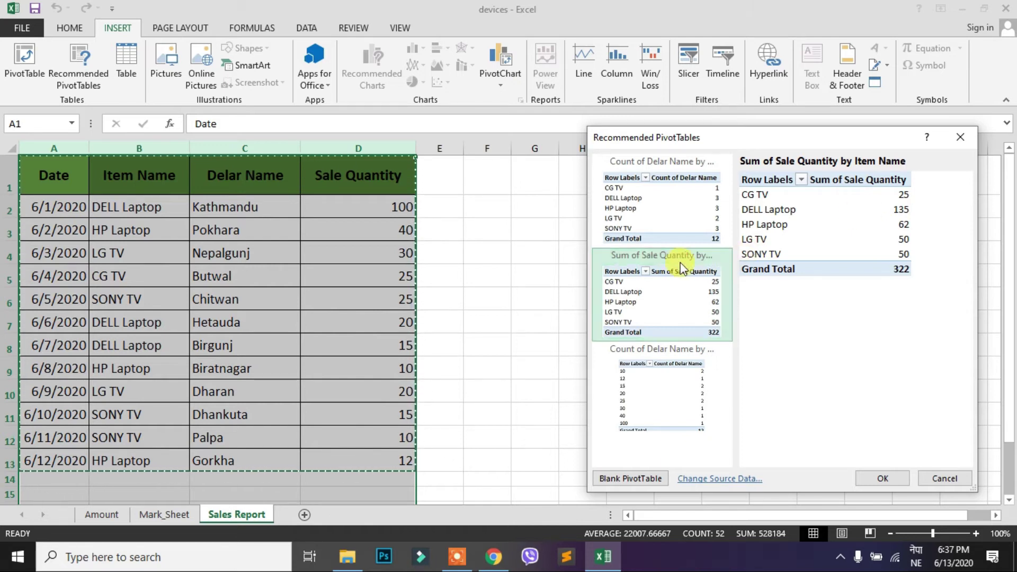
click(647, 191)
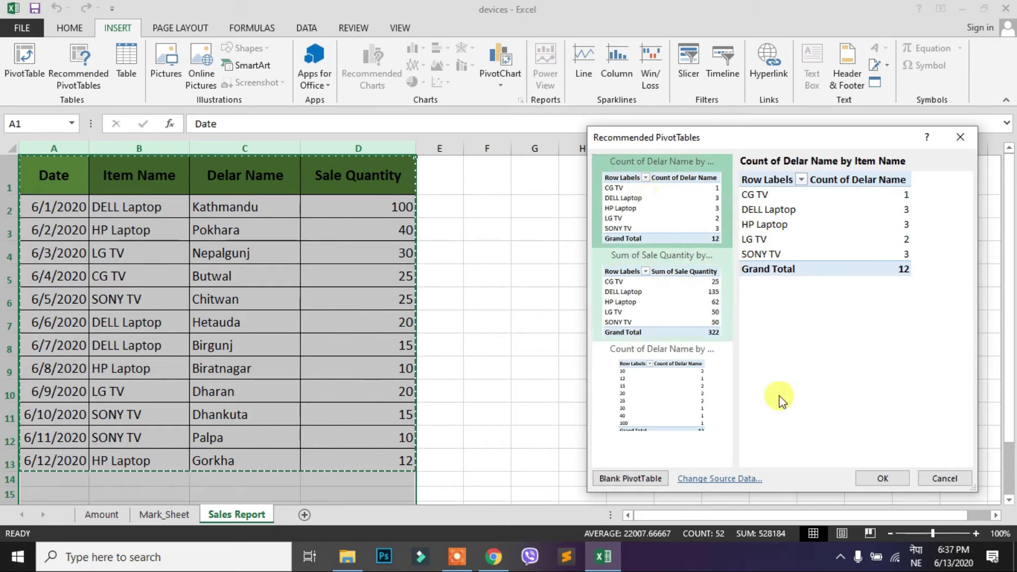
click(882, 478)
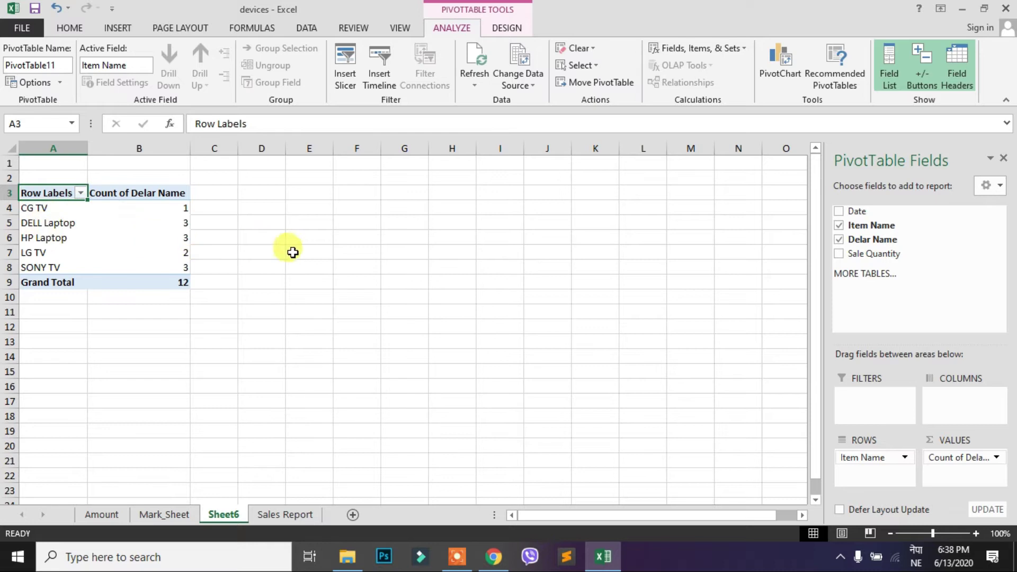
- Close the PivotTable Fields pane of the new pivot table
click(311, 253)
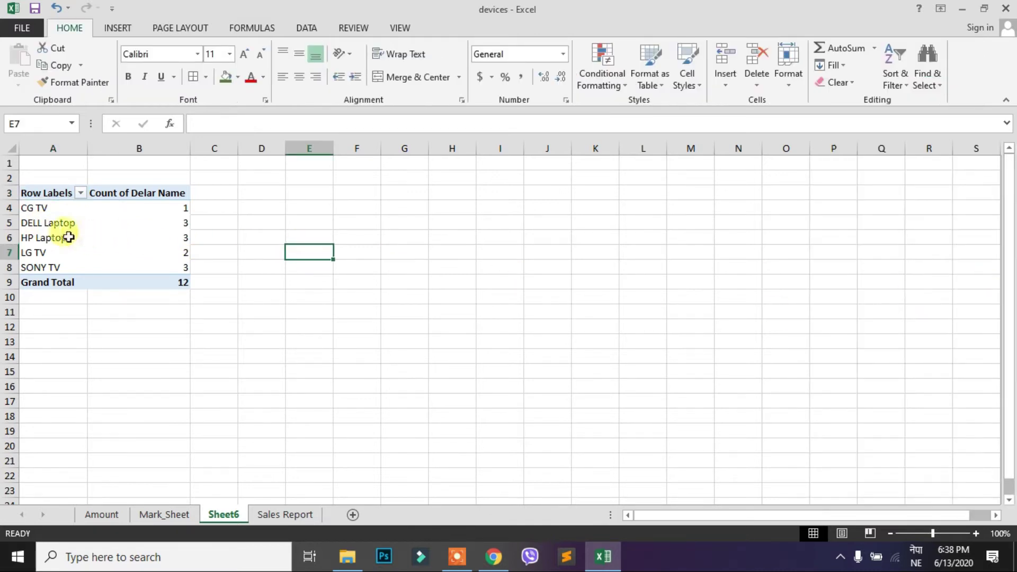
click(52, 222)
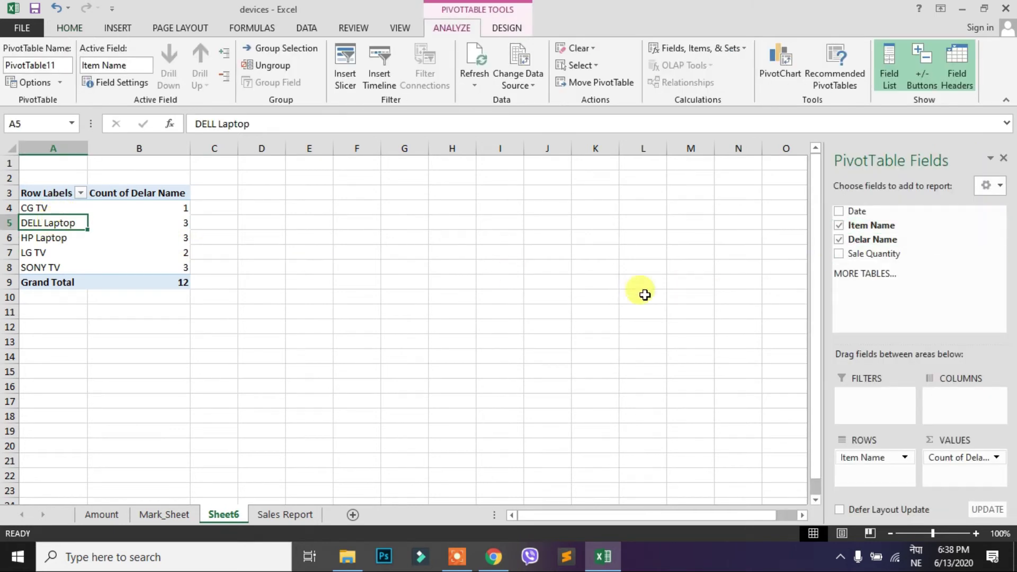
click(1004, 159)
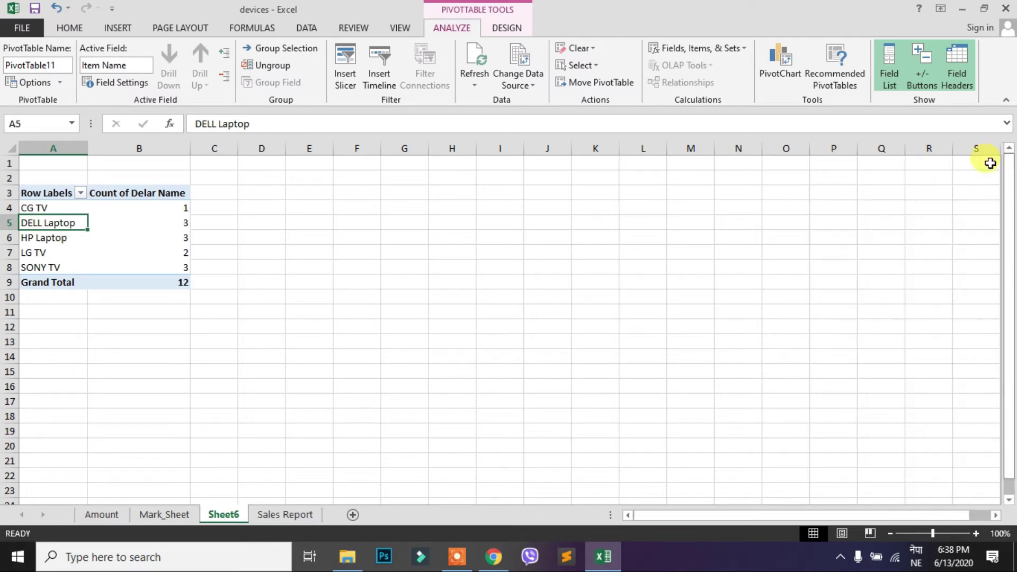
- Select a cell inside the pivot table and display its field list again
click(292, 249)
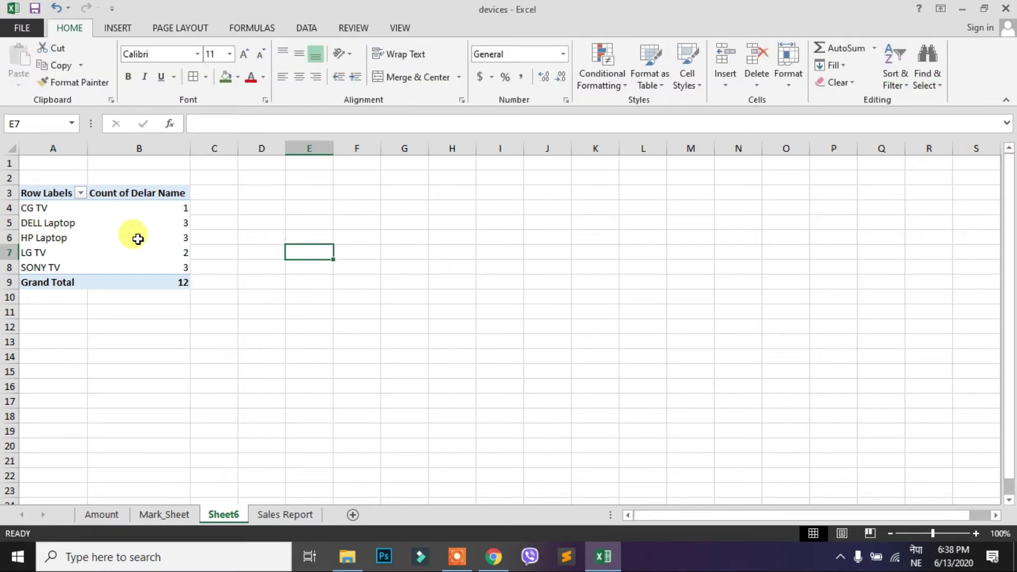
click(108, 237)
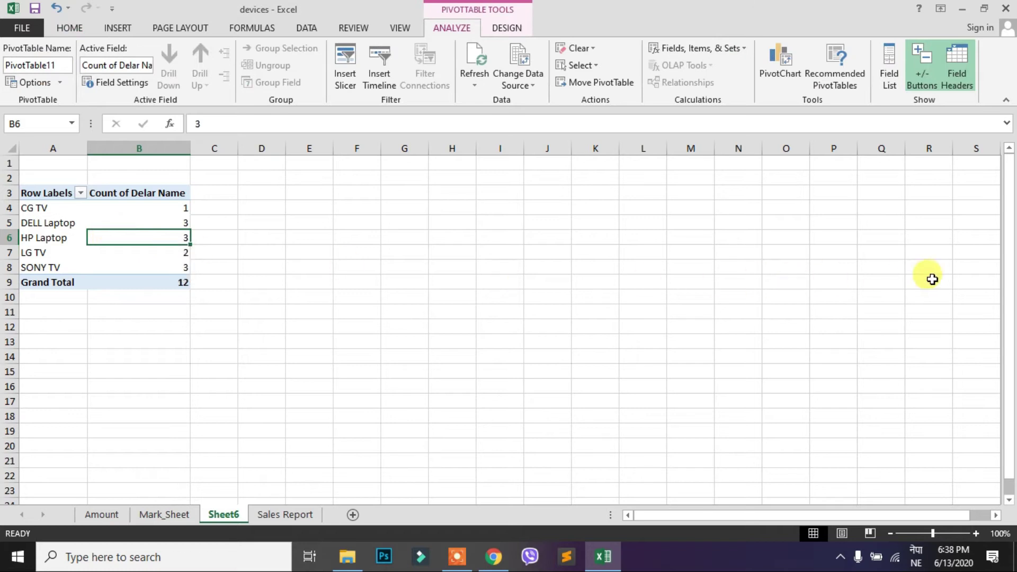
click(447, 316)
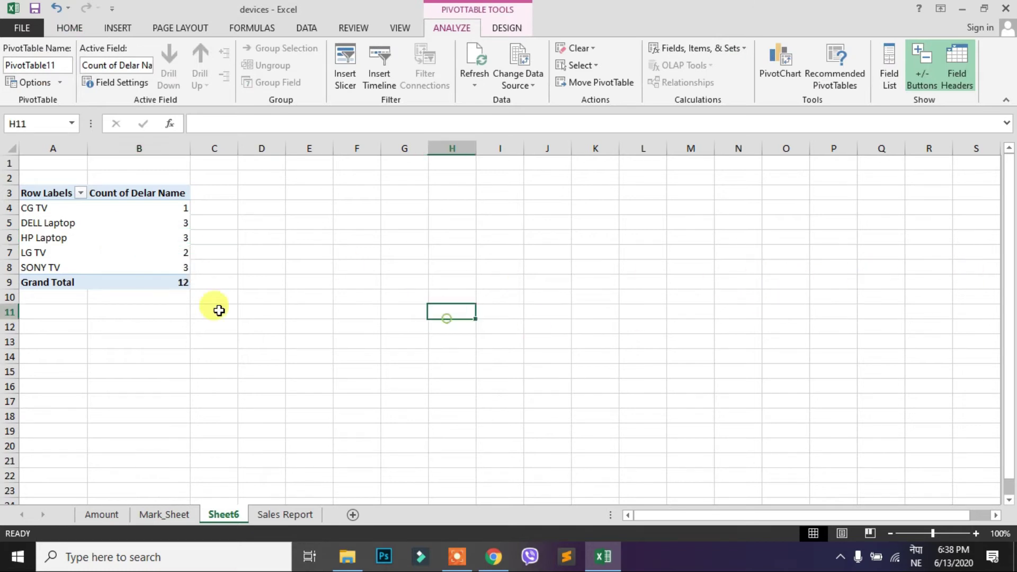
click(48, 237)
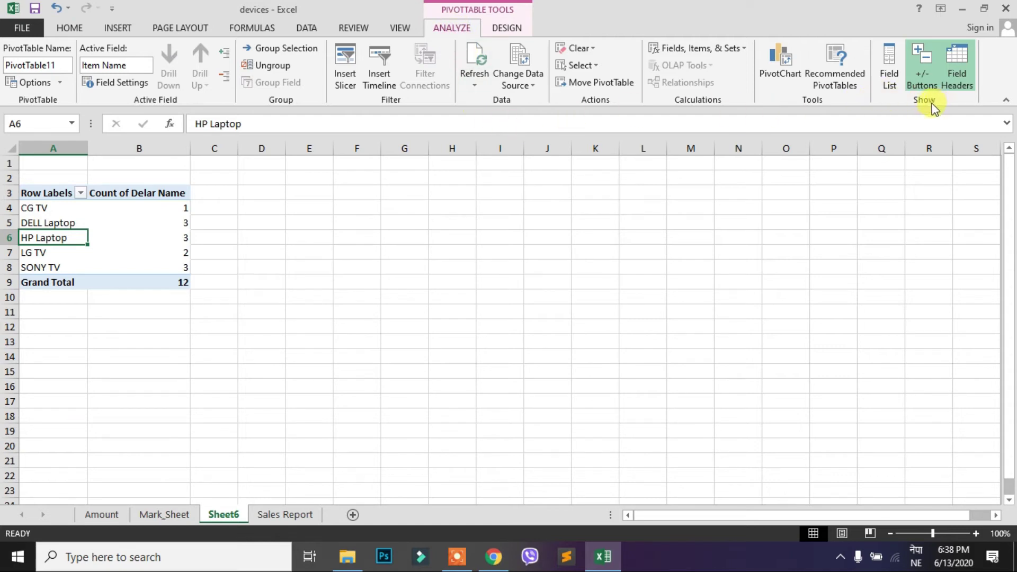
click(887, 59)
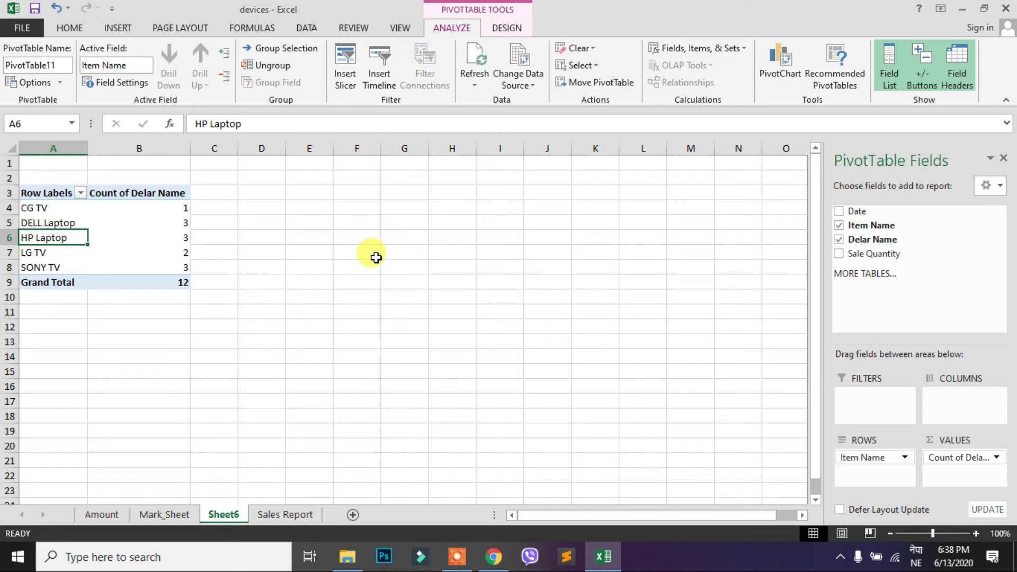
- Move Delar Name from the pivot table's values to its rows and place it above Item Name
mouse_move(149, 243)
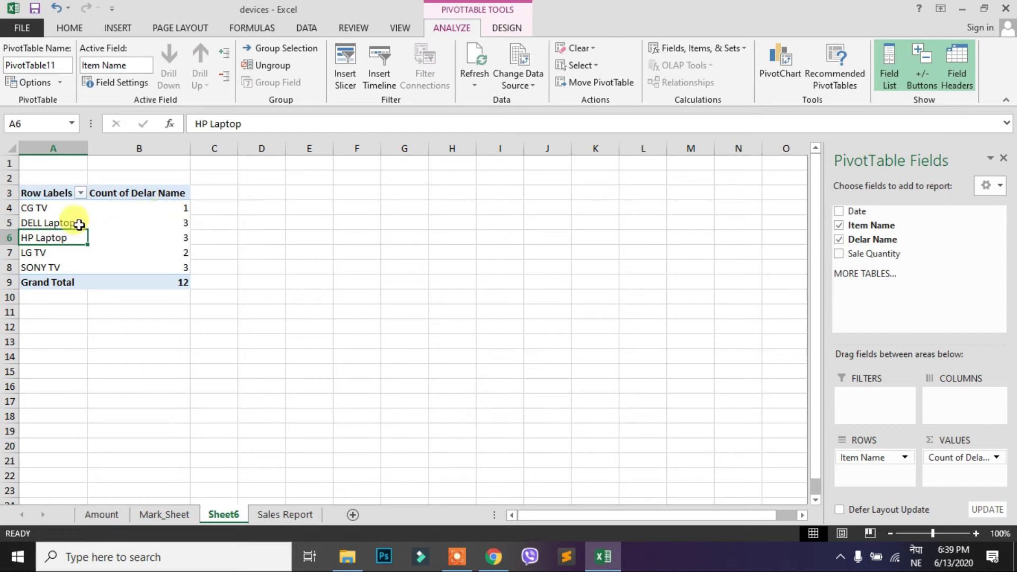
mouse_move(181, 224)
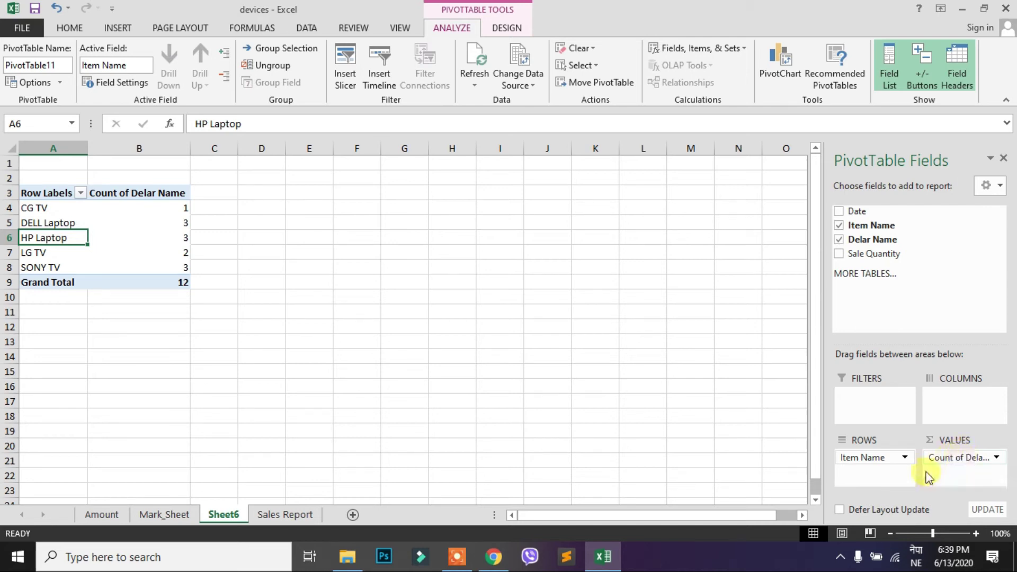
drag(959, 460, 886, 480)
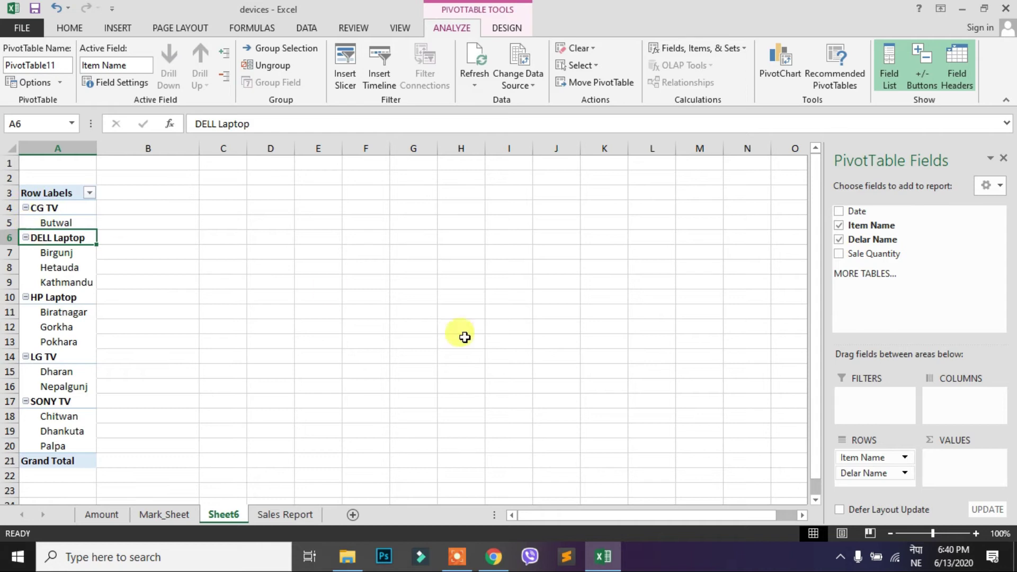
mouse_move(858, 475)
mouse_down()
mouse_move(852, 460)
mouse_move(860, 455)
mouse_up()
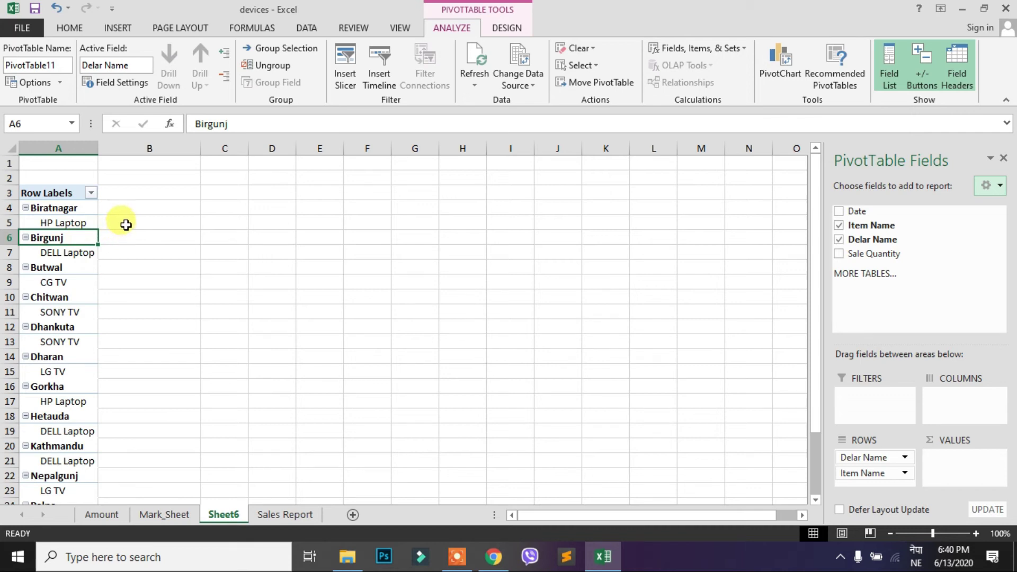
- Add Sale Quantity to the pivot table's values and put the Date field in its columns
click(838, 254)
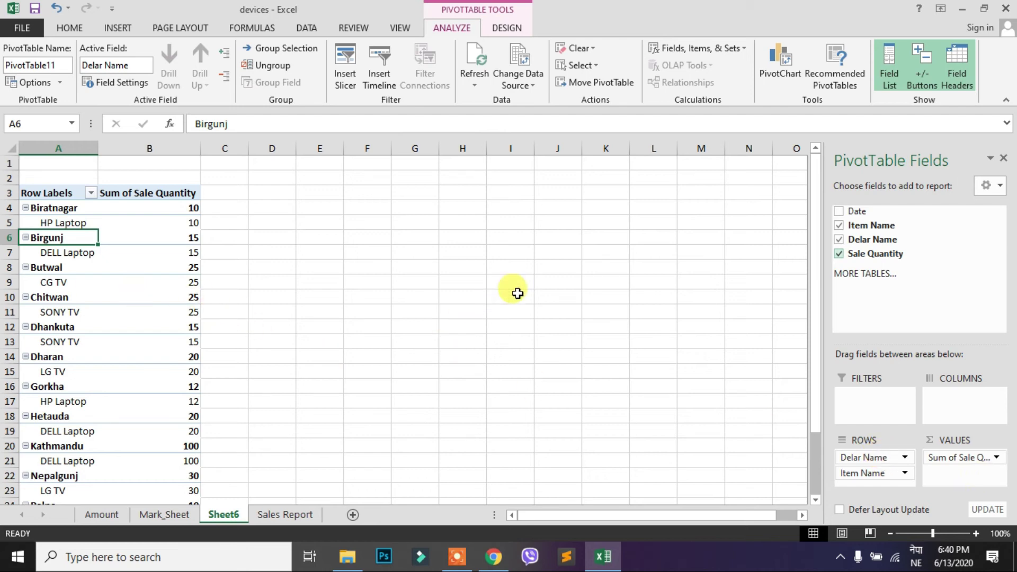
click(840, 212)
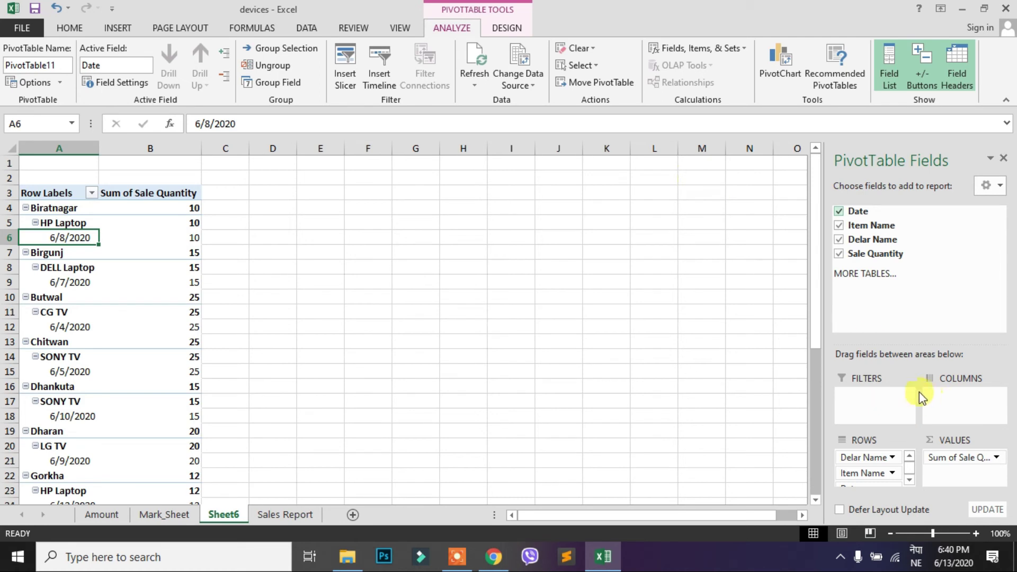
scroll(886, 471, down, 1)
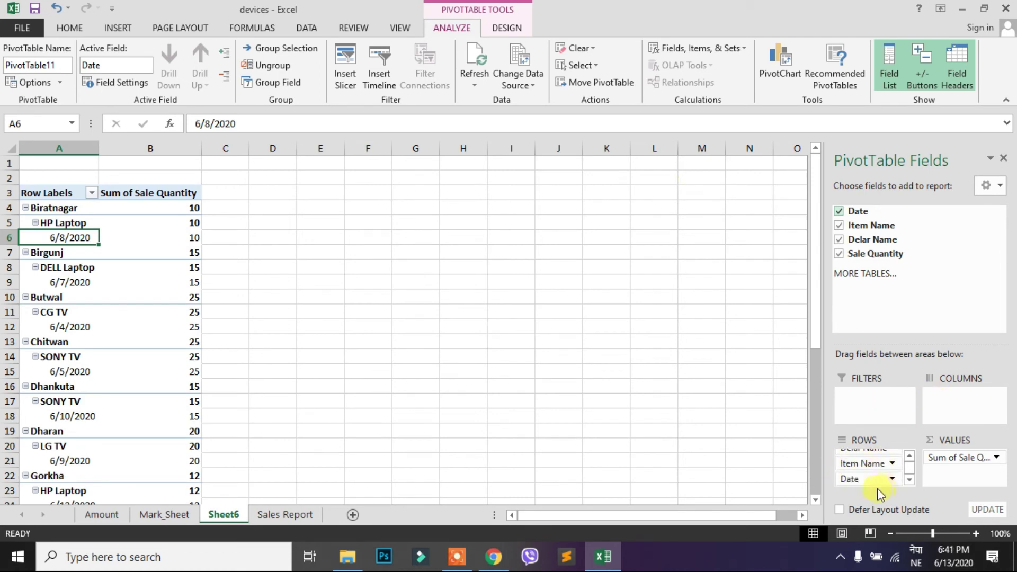
drag(869, 480, 953, 416)
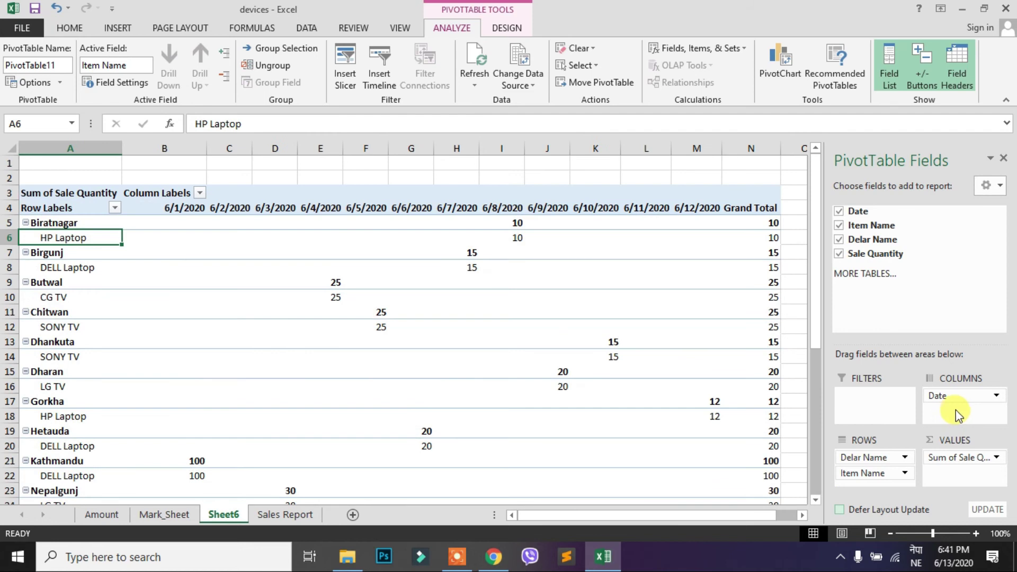
- Examine the sale quantities by dealer and date in the pivot table, including its Grand Total row
click(176, 206)
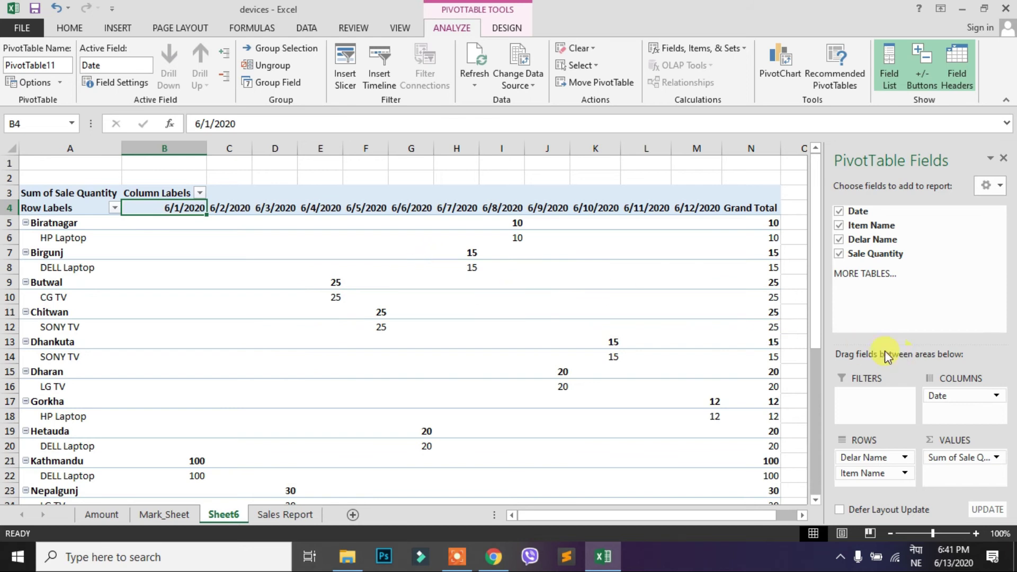
scroll(288, 288, down, 2)
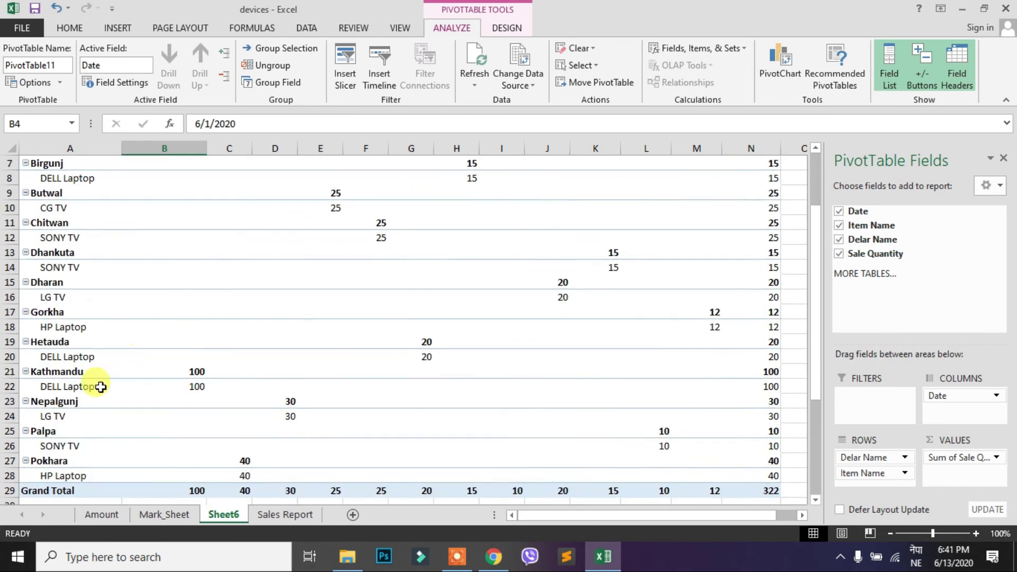
scroll(98, 387, down, 2)
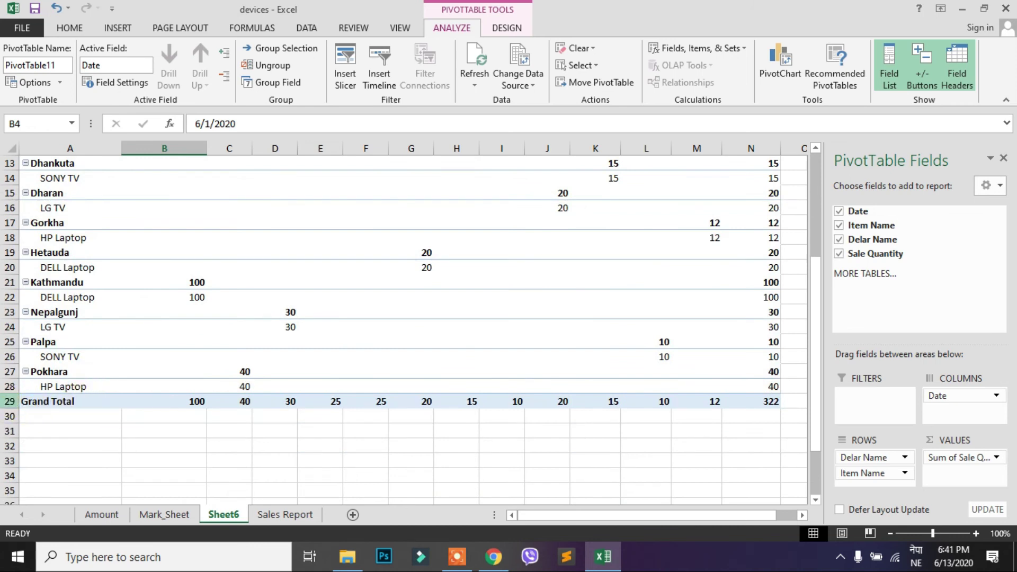
click(50, 397)
scroll(604, 397, up, 2)
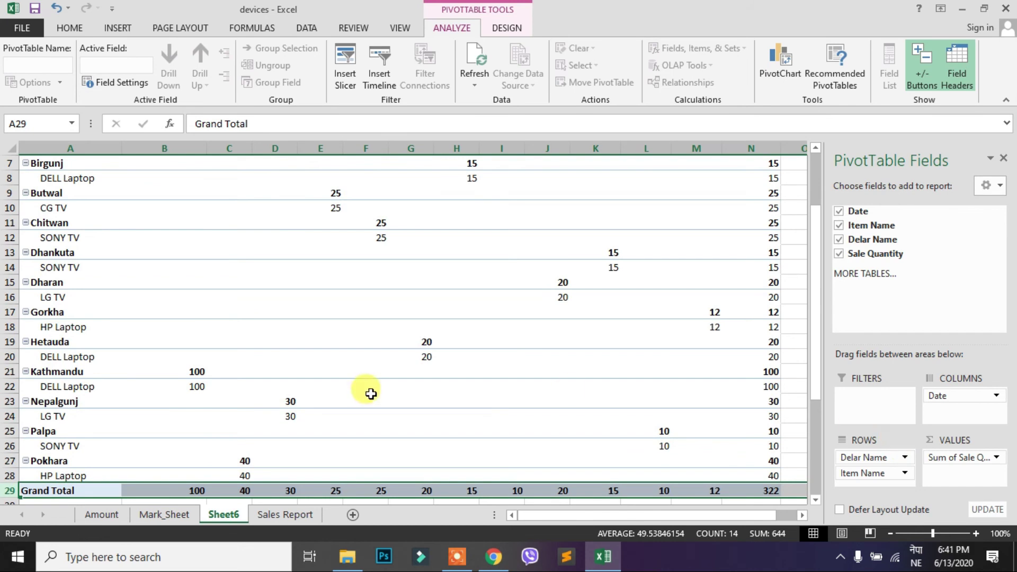
scroll(370, 392, up, 2)
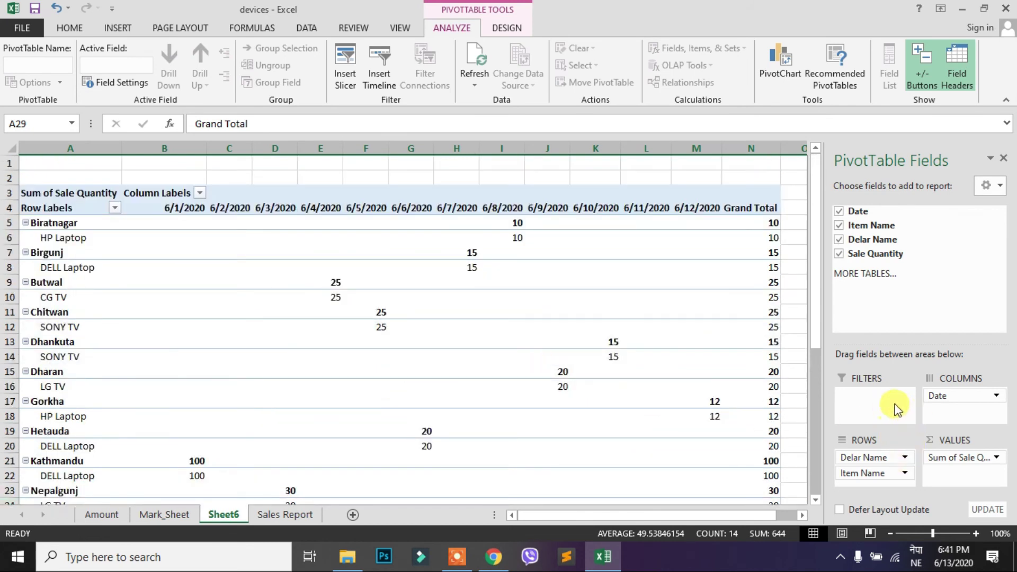
- Move the Date field from the pivot table's columns to its filters and filter the report to 6/4/2020
drag(964, 397, 883, 407)
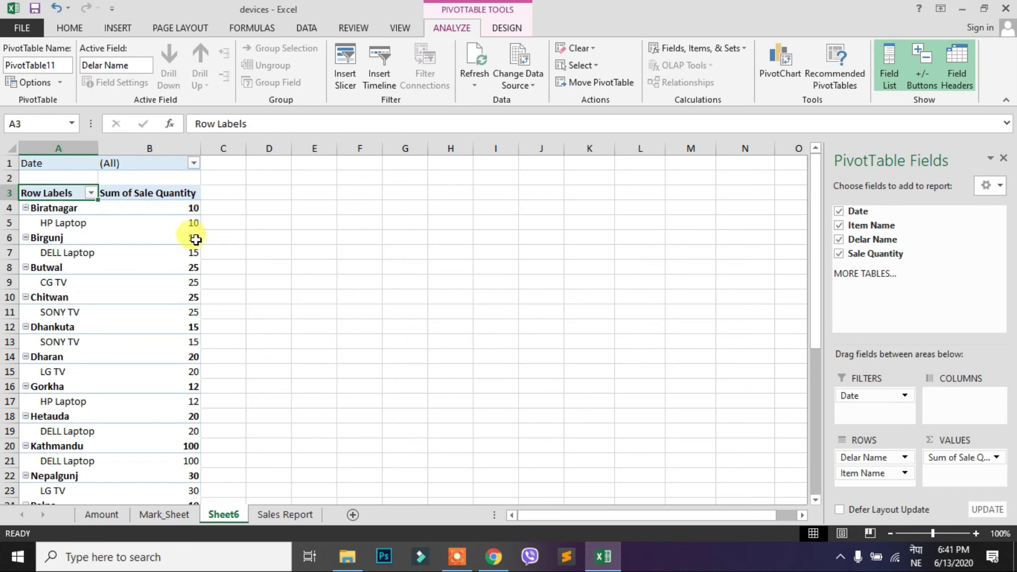
click(193, 163)
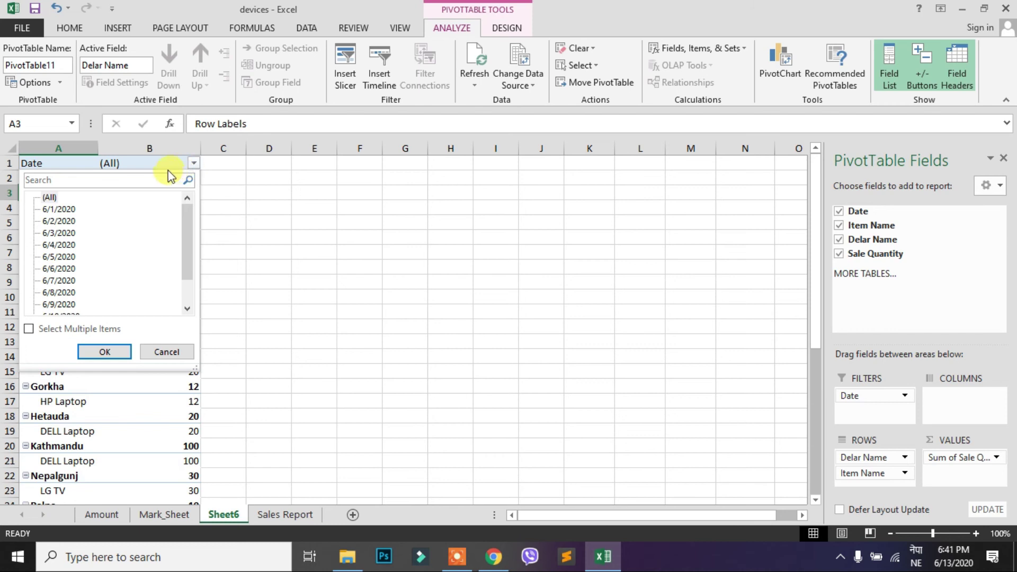
click(60, 247)
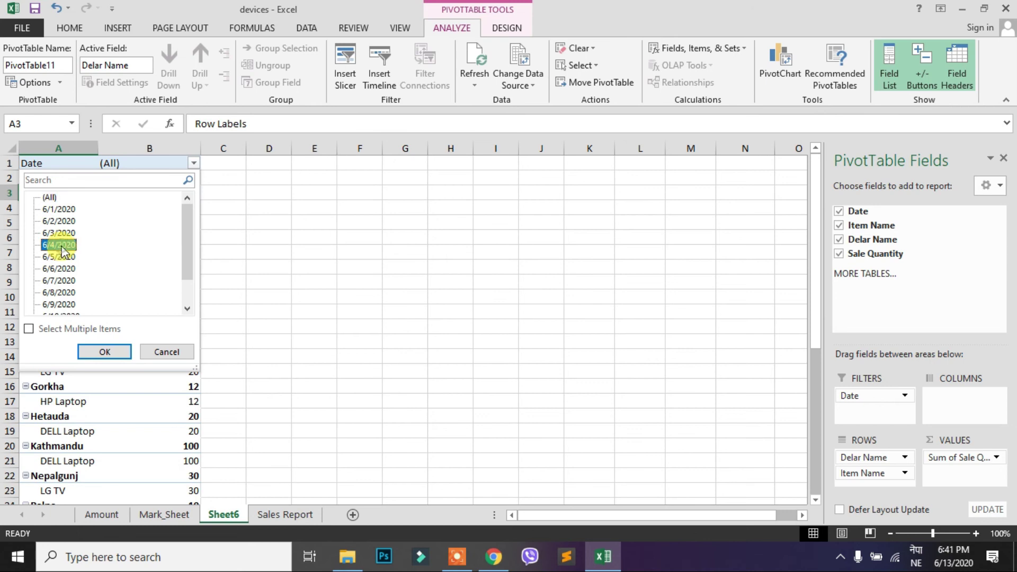
click(105, 351)
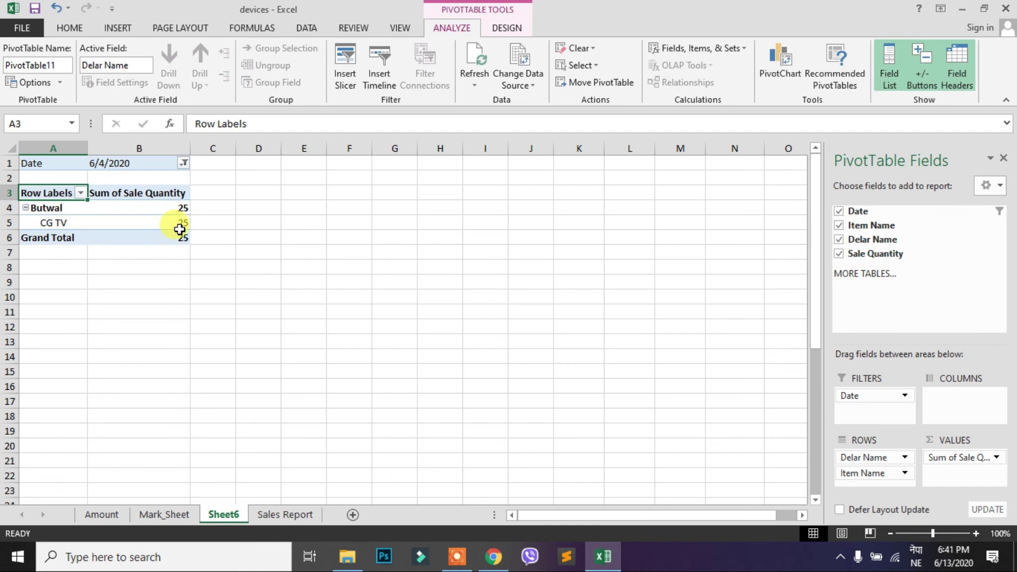
mouse_move(180, 229)
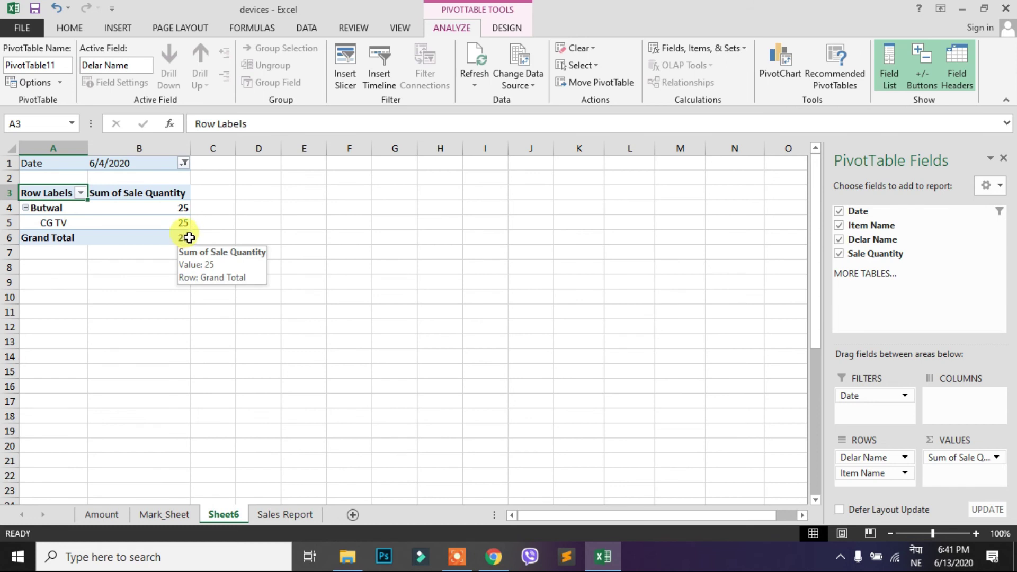
- Reset the pivot table's Date filter to (All)
click(183, 162)
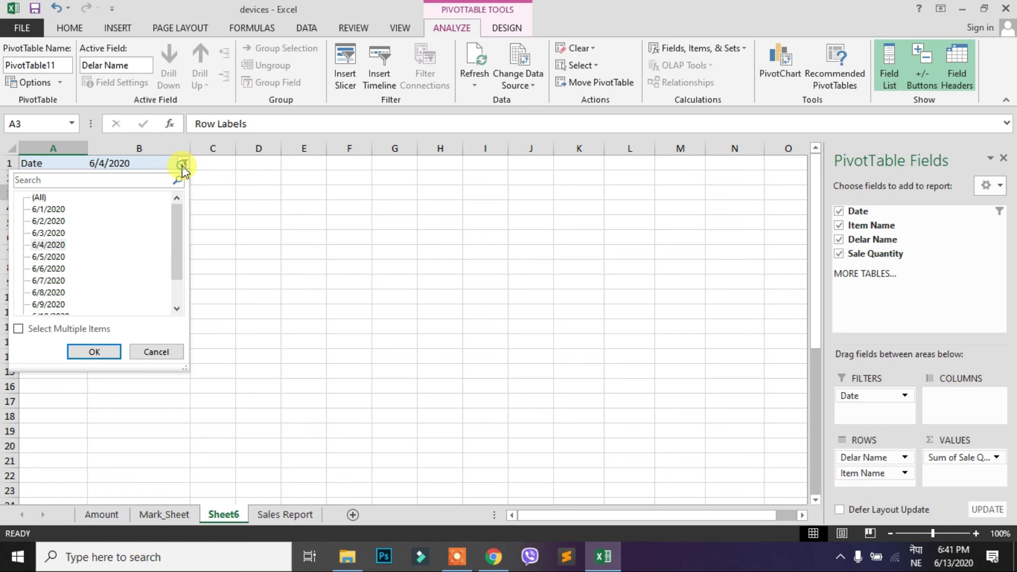
click(40, 199)
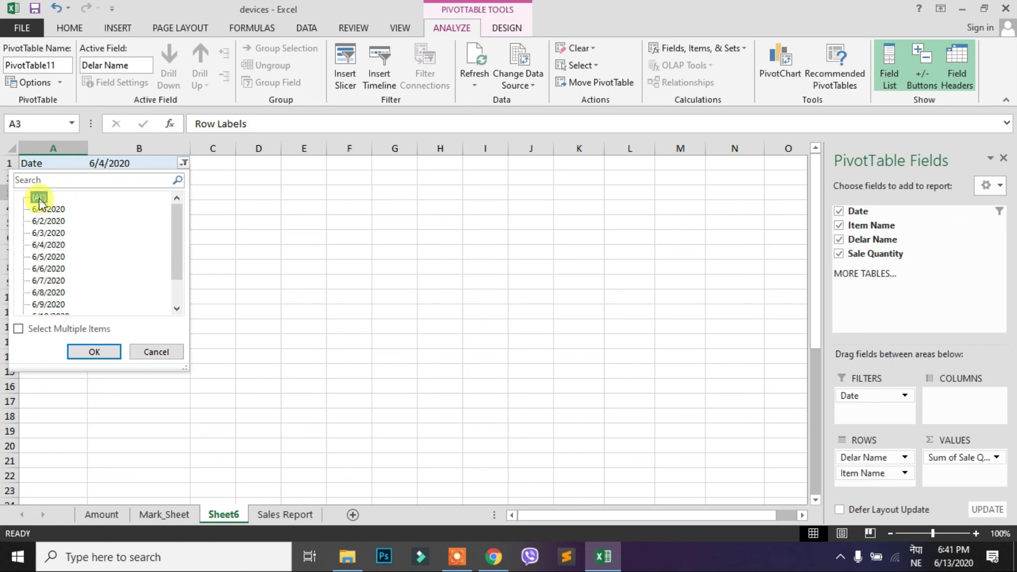
click(96, 348)
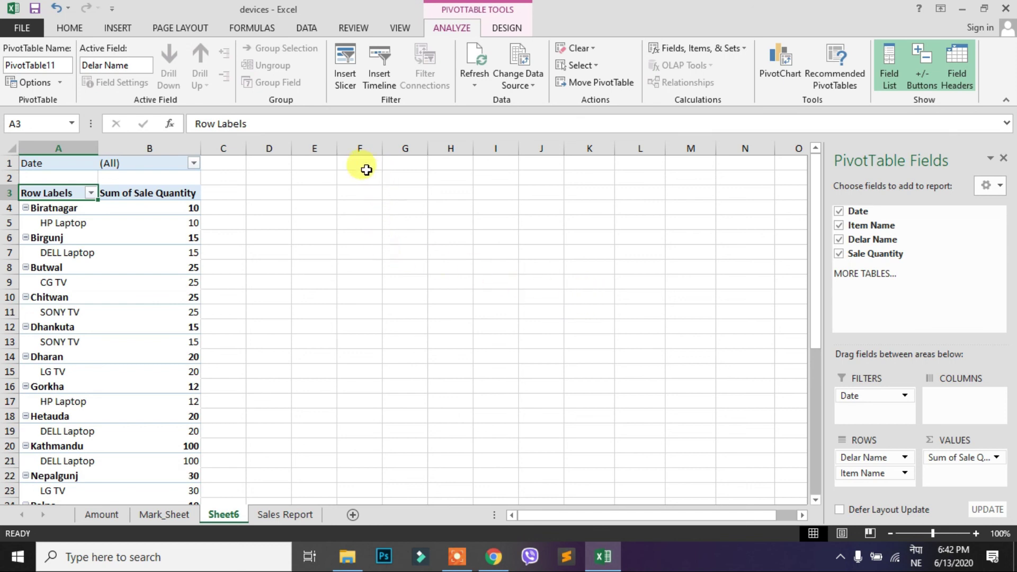
click(121, 28)
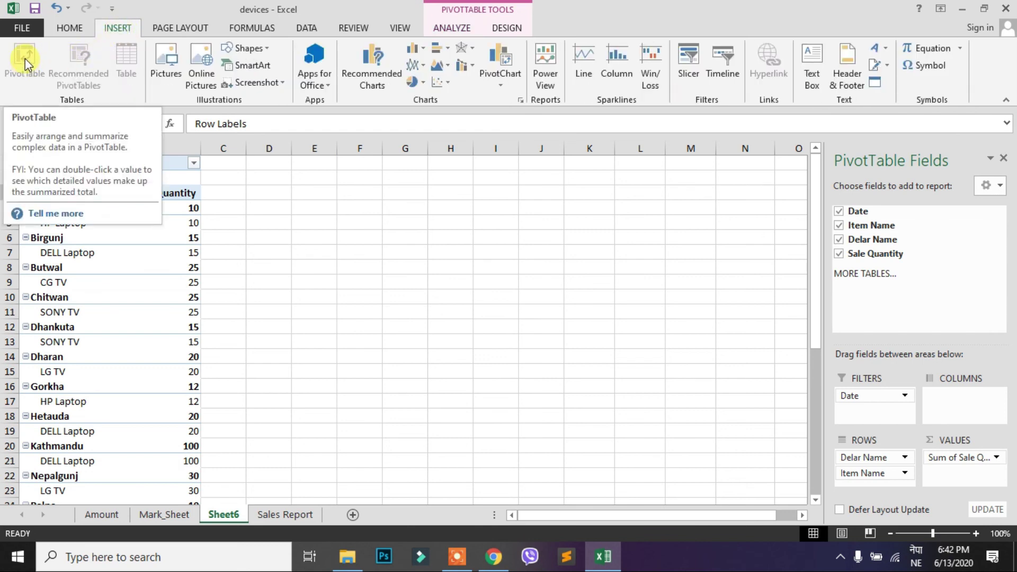
click(322, 313)
click(102, 252)
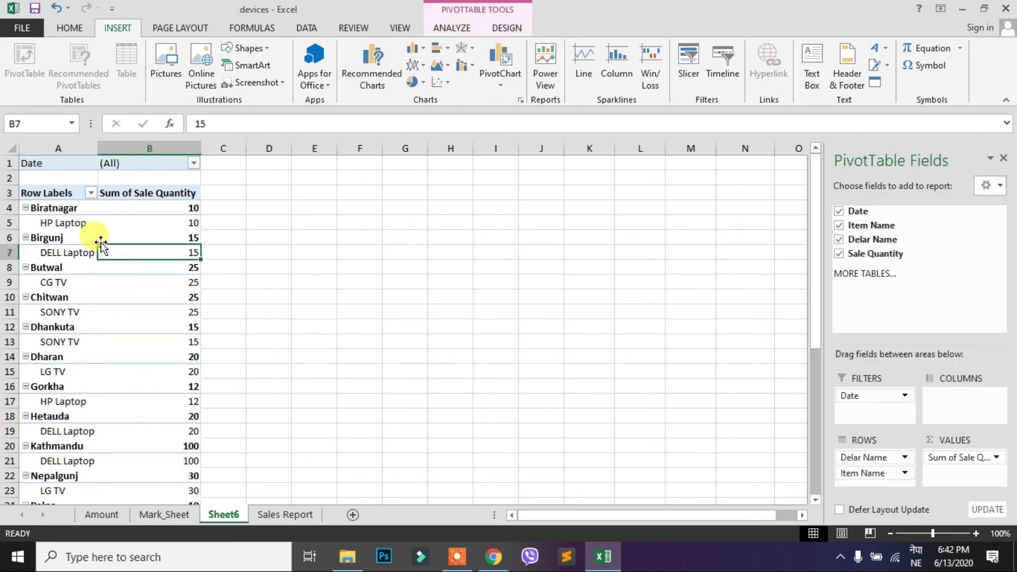